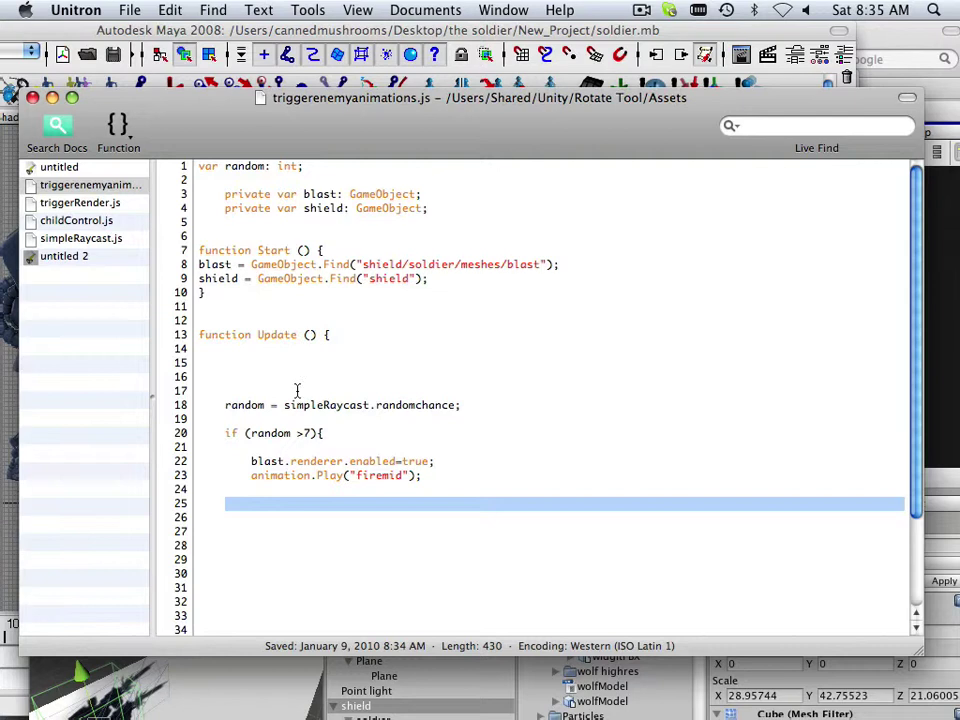
# Step: Change the animation played by the script's animation.Play call to "firedown" and save the script
pyautogui.scroll(-1, 363, 416)
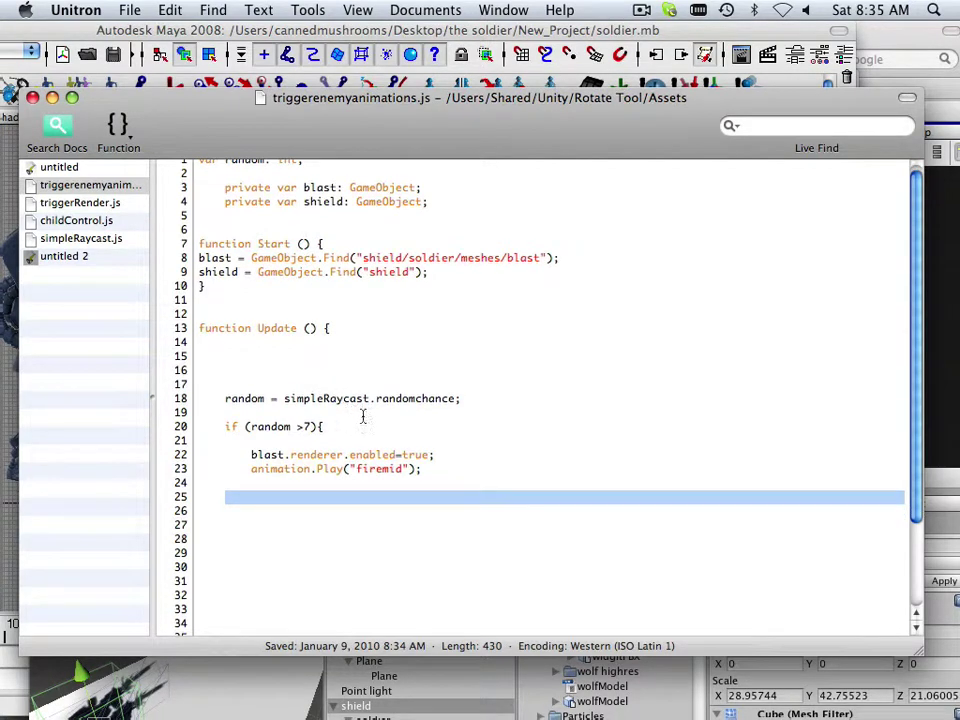
pyautogui.click(402, 469)
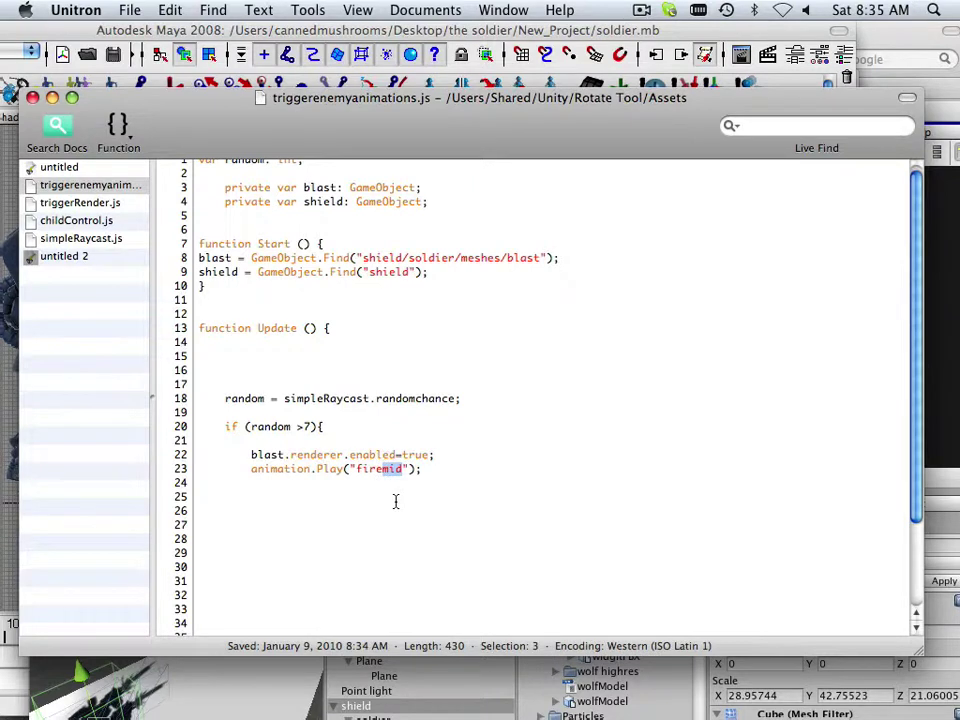
pyautogui.write('down')
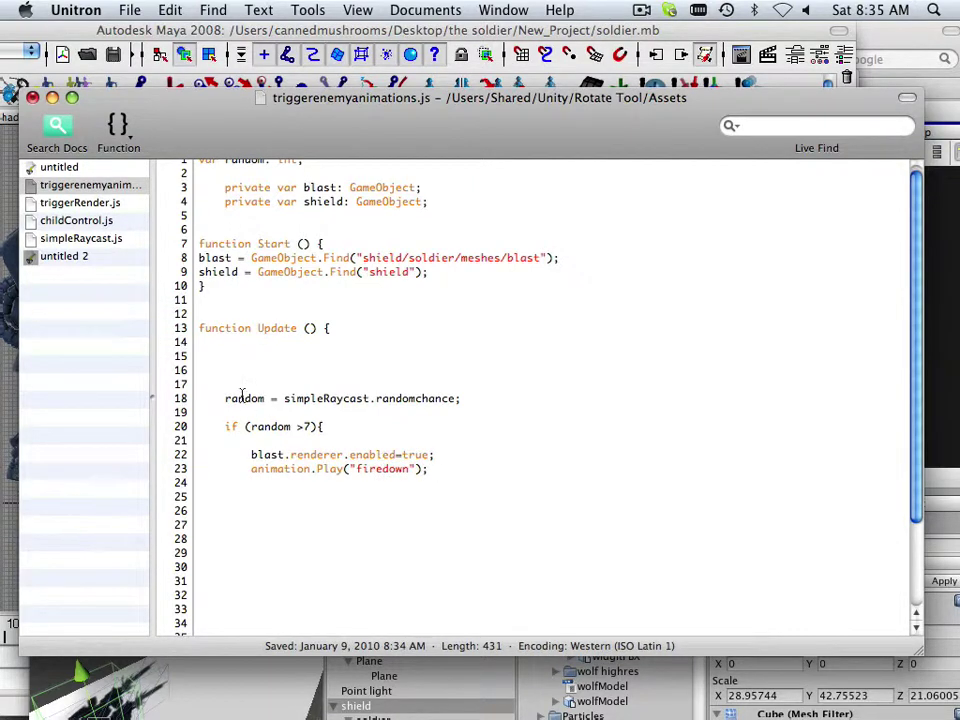
pyautogui.click(127, 10)
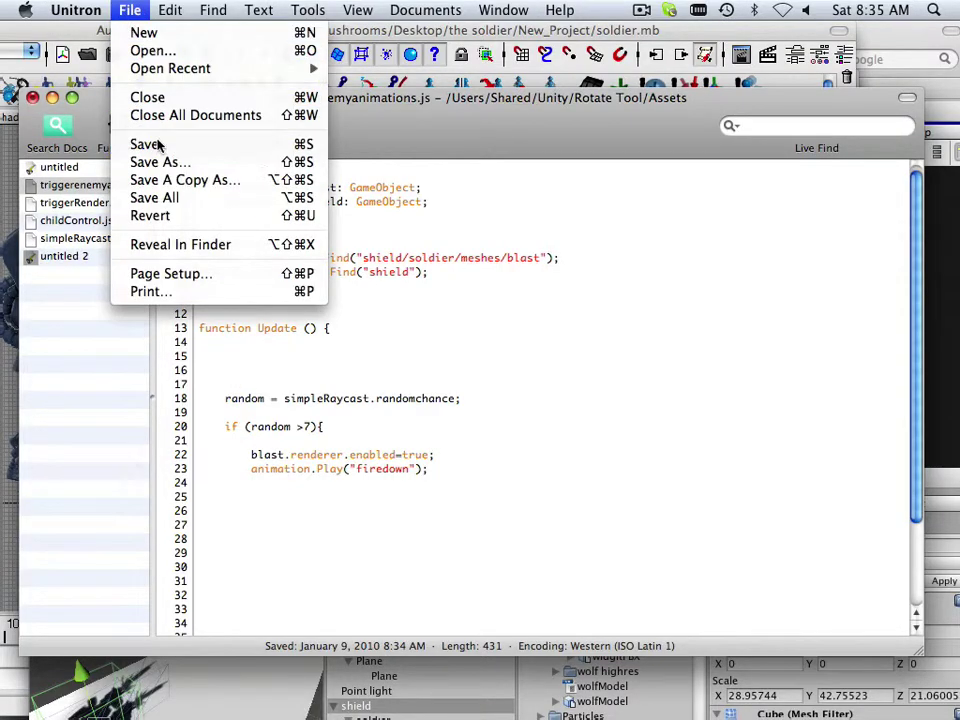
pyautogui.click(158, 143)
# Step: Switch to Unity, play-test the scene by running the squirrel towards and past the soldier, and stop playback
pyautogui.moveTo(145, 131); pyautogui.dragTo(530, 323)
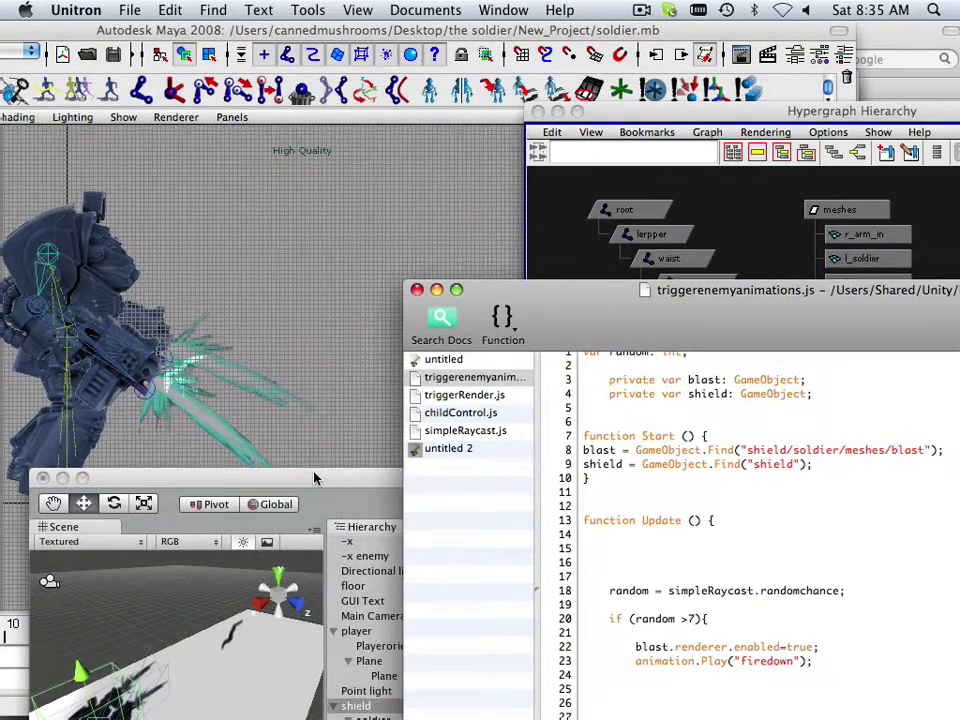
pyautogui.moveTo(313, 478); pyautogui.dragTo(302, 63)
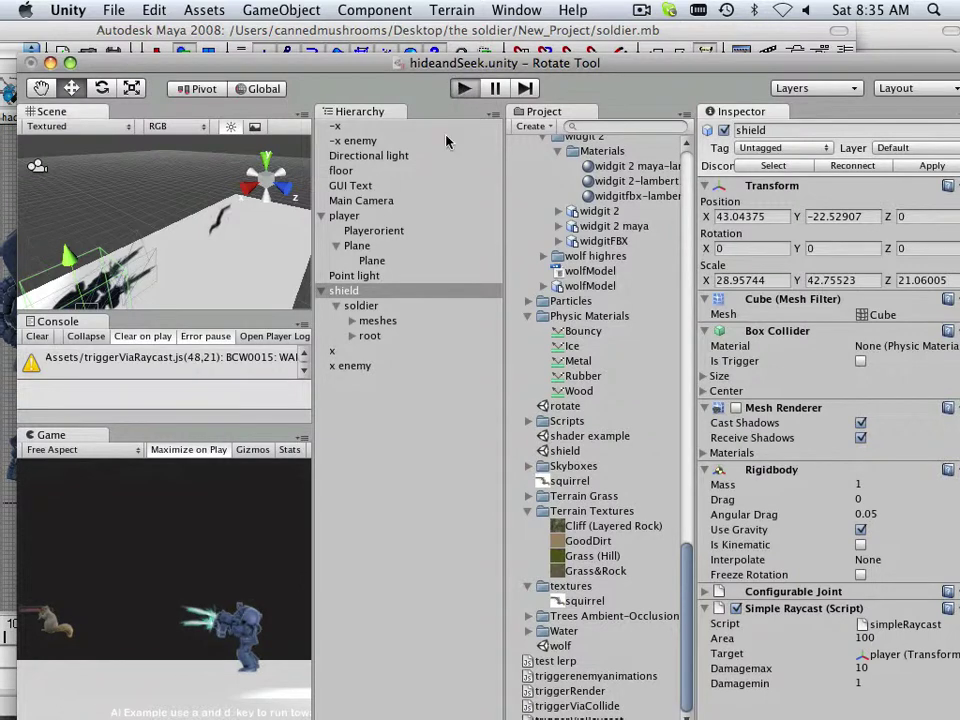
pyautogui.press('super+p')
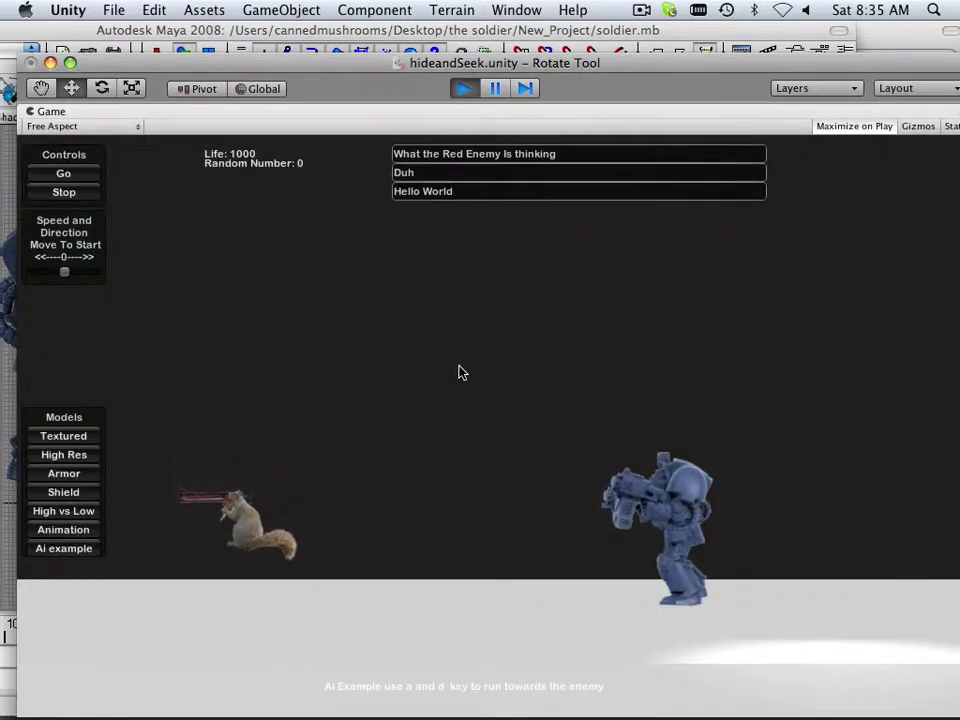
pyautogui.press('a')
pyautogui.press('d')
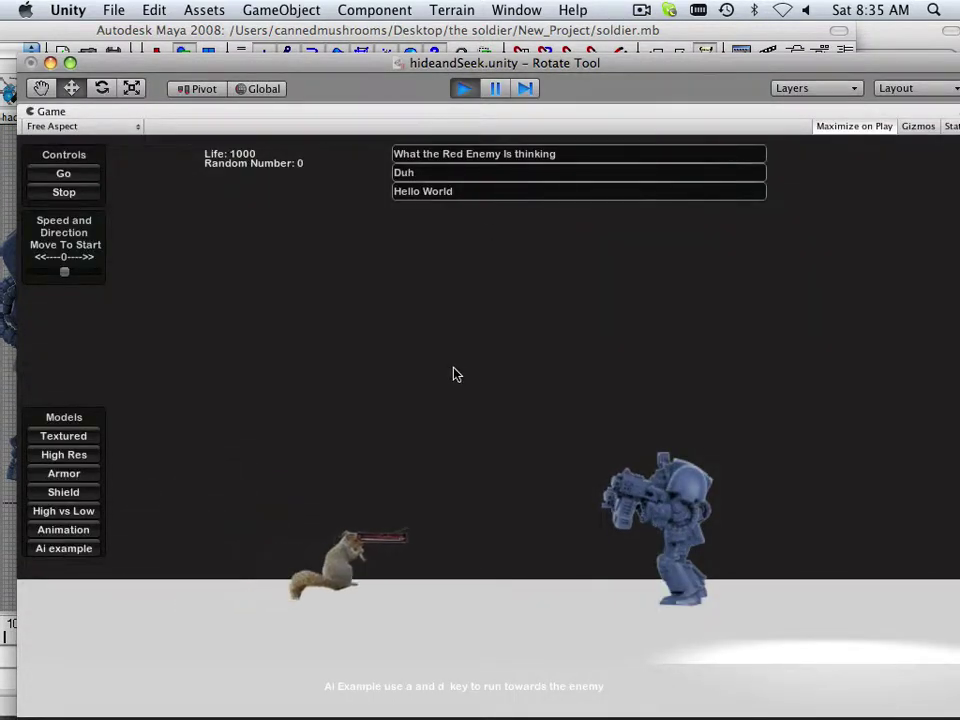
pyautogui.press('d')
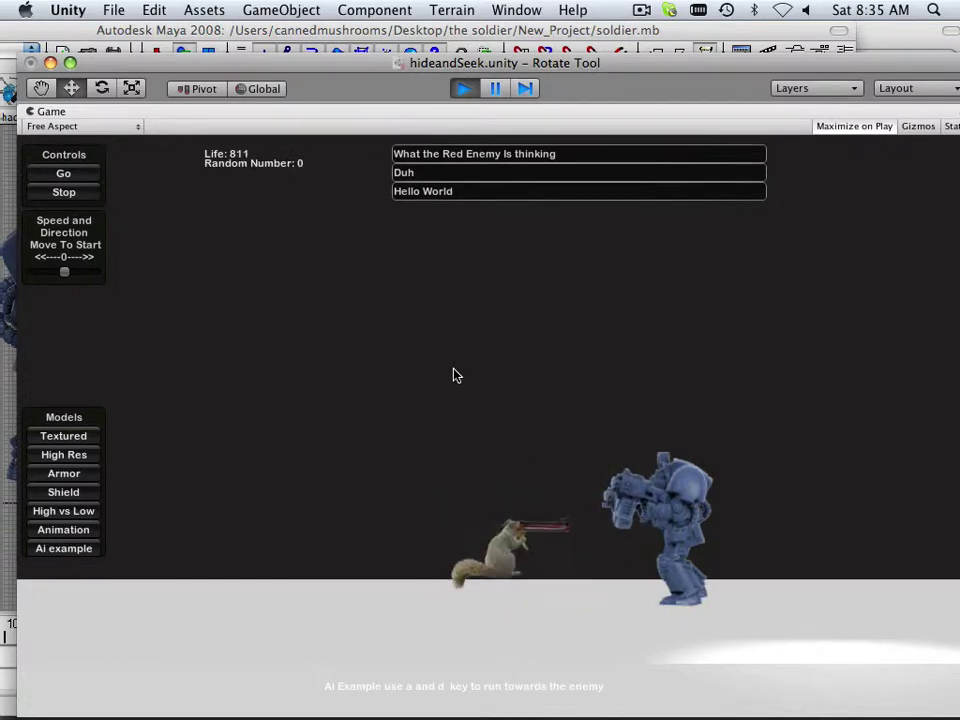
pyautogui.press('d')
pyautogui.press('a')
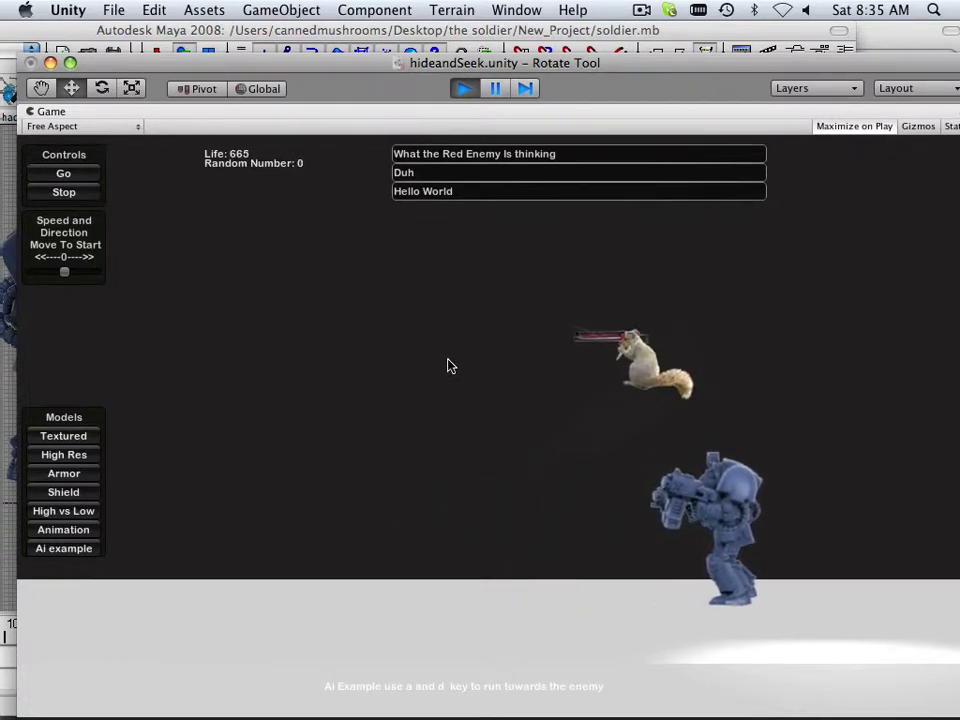
pyautogui.click(461, 90)
# Step: Switch to Maya, open the Hypergraph Hierarchy, and select the shoulder, arm and barrel joints of both arms
pyautogui.click(305, 31)
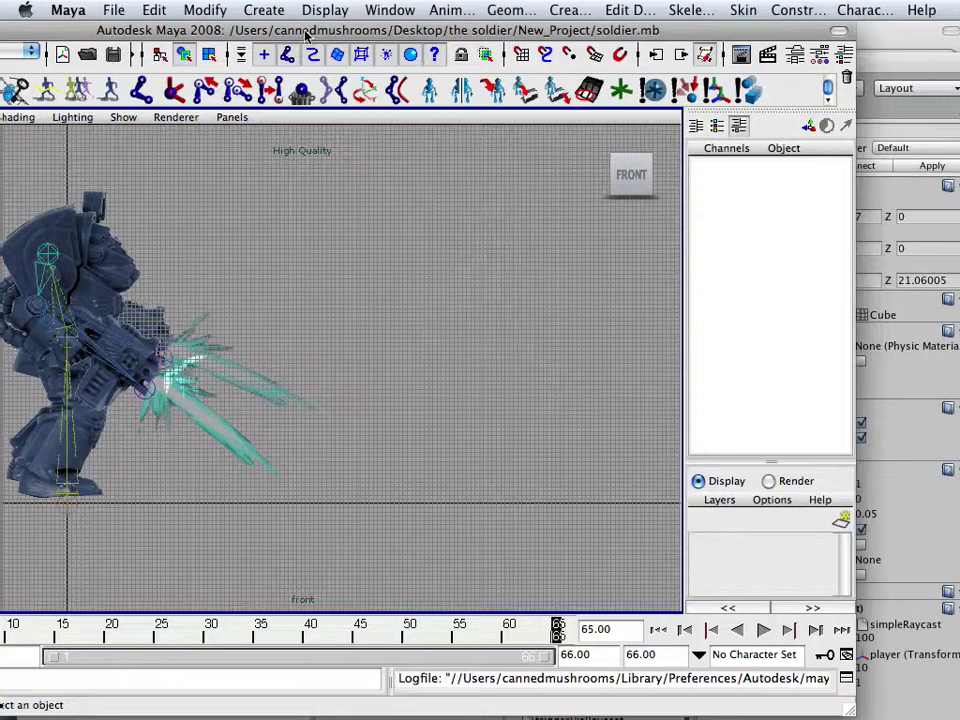
pyautogui.click(390, 10)
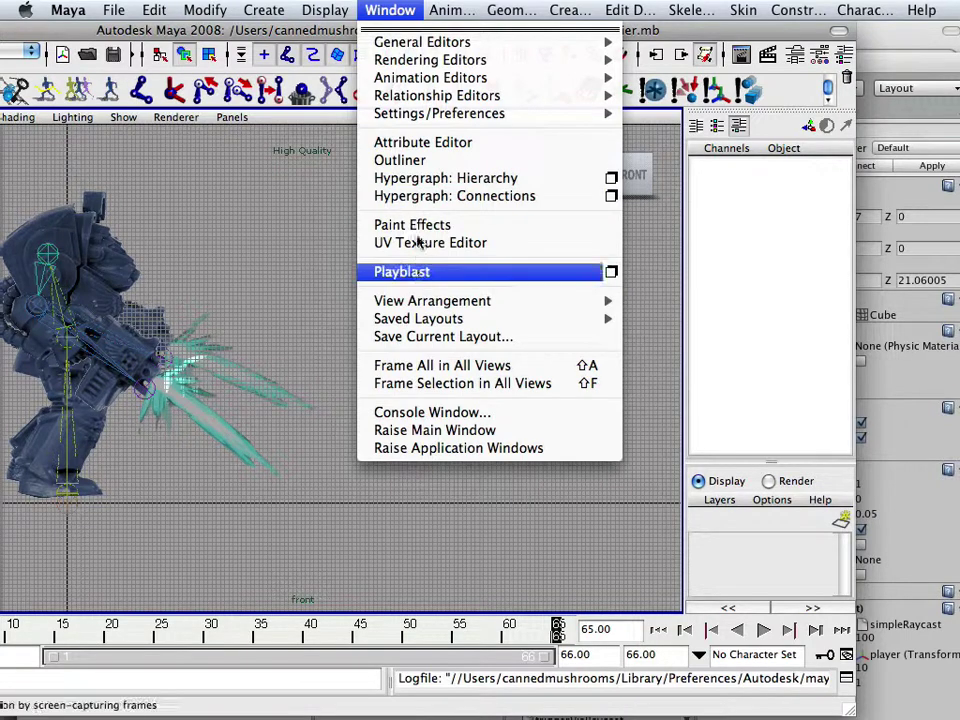
pyautogui.click(412, 180)
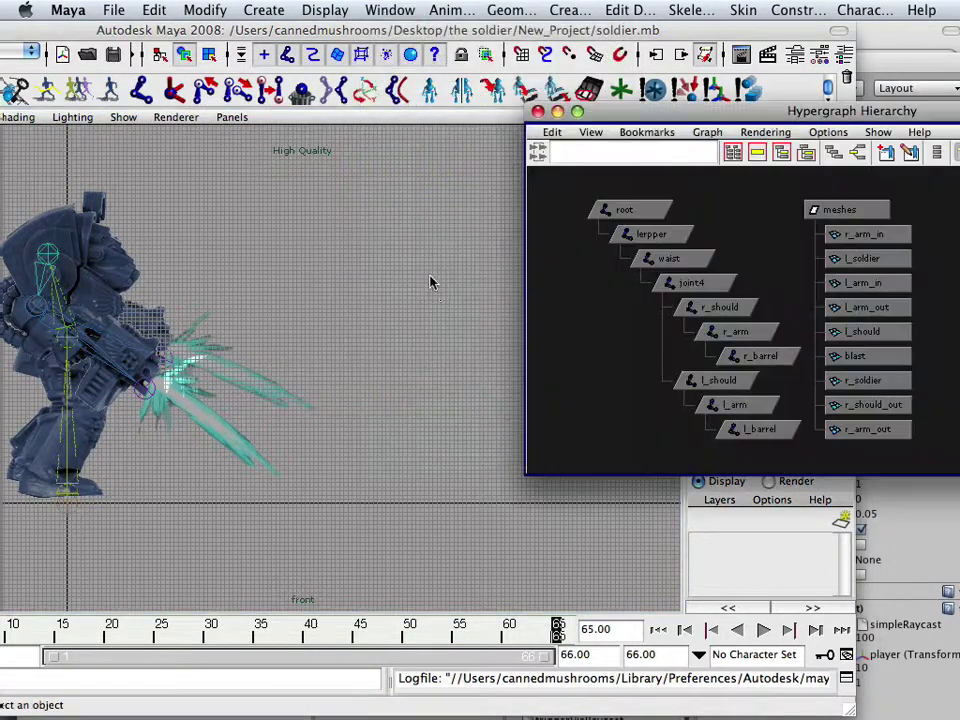
pyautogui.moveTo(576, 197); pyautogui.dragTo(698, 436)
pyautogui.moveTo(636, 306); pyautogui.dragTo(748, 477)
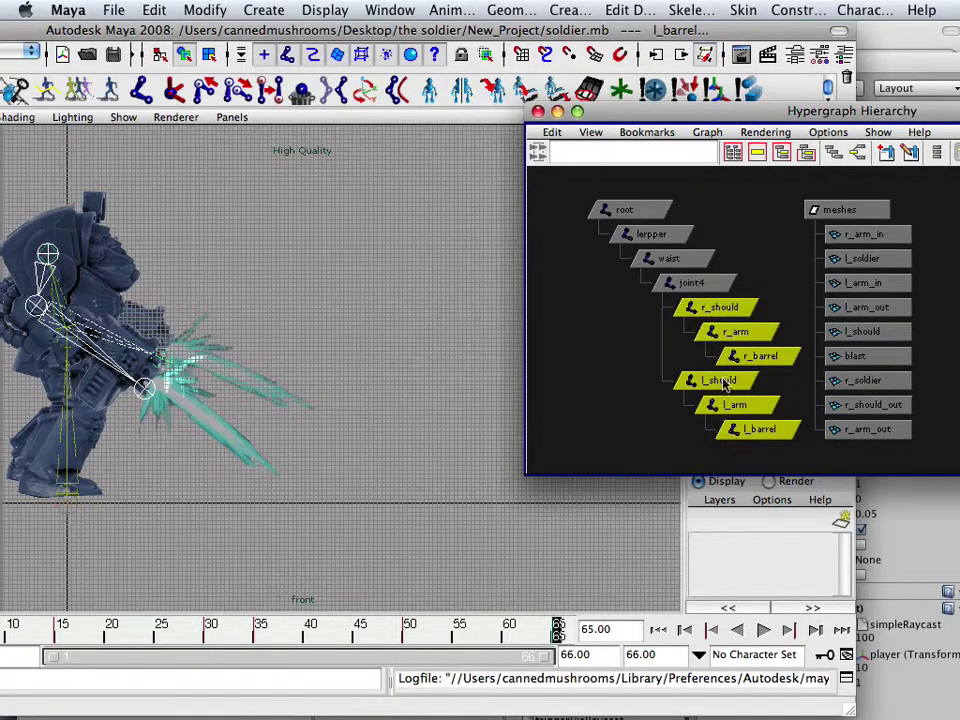
# Step: Open the Graph Editor for the selected arm joints and place it beside the Hypergraph
pyautogui.click(389, 10)
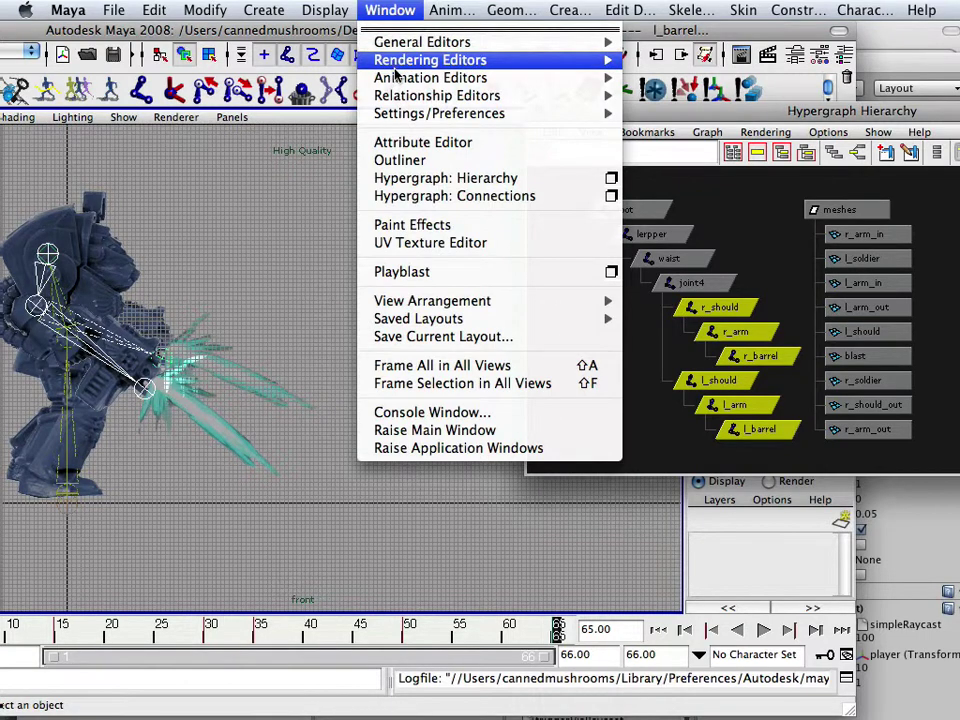
pyautogui.moveTo(480, 77)
pyautogui.click(660, 88)
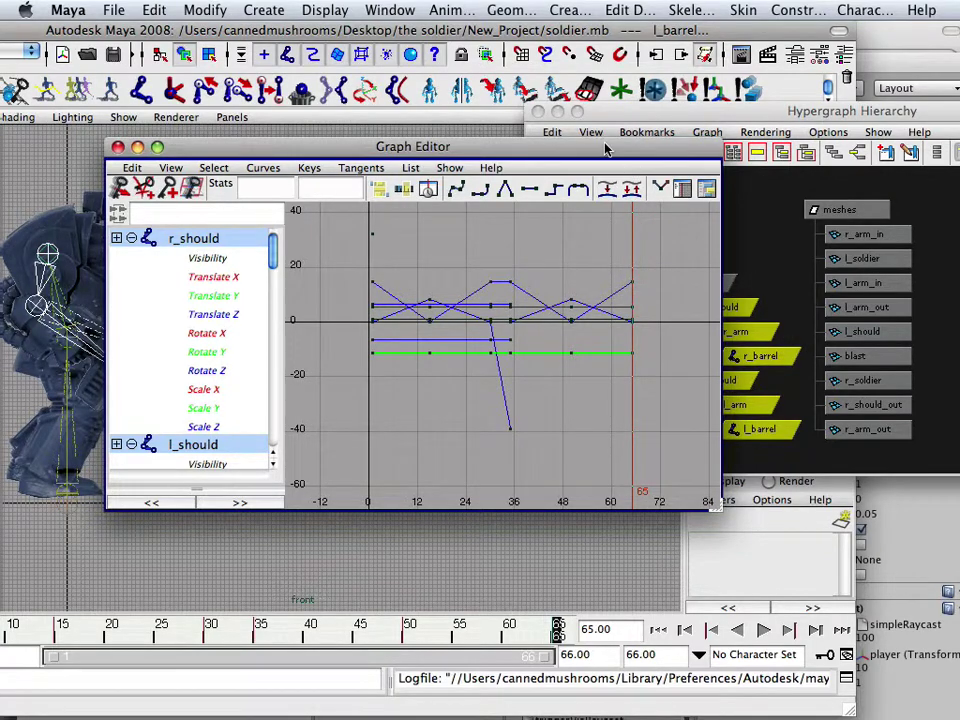
pyautogui.moveTo(560, 147); pyautogui.dragTo(421, 92)
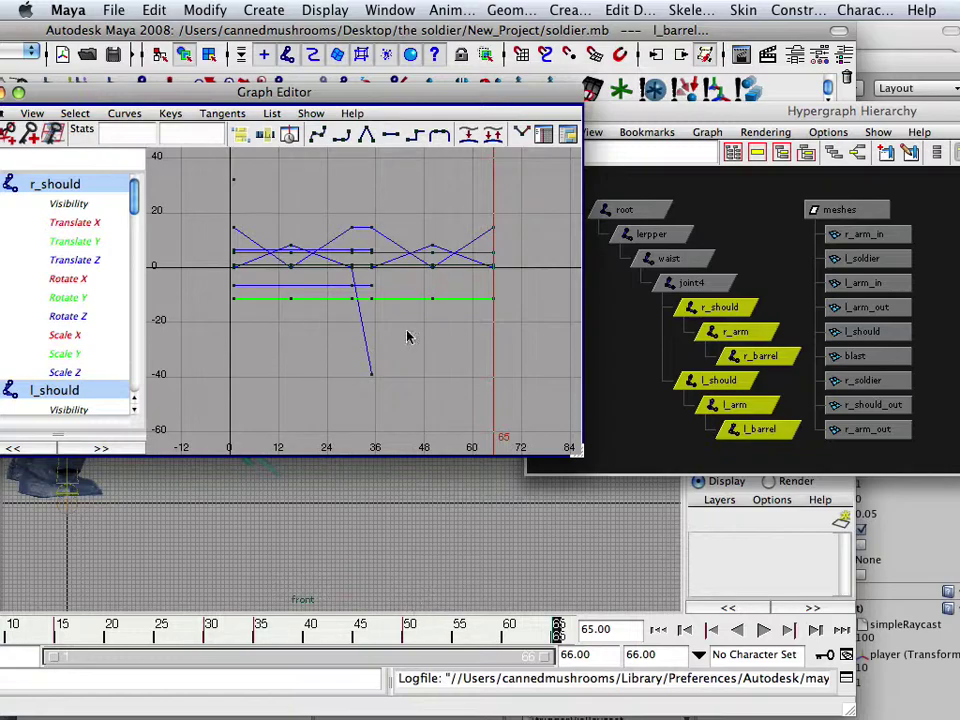
# Step: Return the timeline to frame 1 and arrange the main Maya window so the soldier and animation curves are both visible
pyautogui.moveTo(530, 634); pyautogui.dragTo(4, 634)
pyautogui.moveTo(145, 33); pyautogui.dragTo(277, 34)
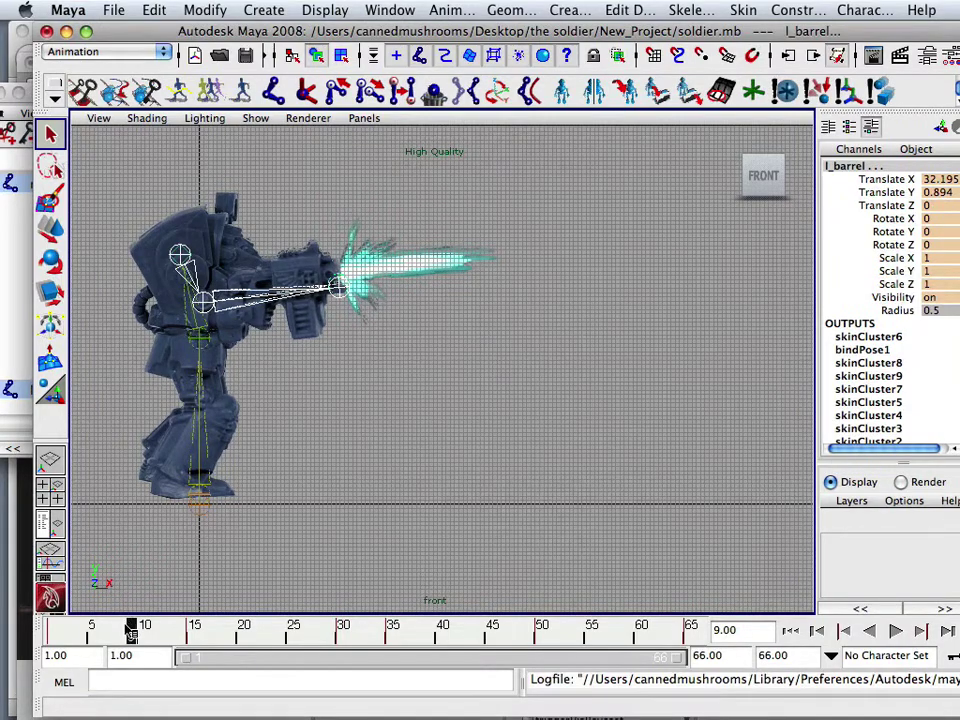
pyautogui.click(52, 630)
pyautogui.moveTo(193, 37); pyautogui.dragTo(553, 7)
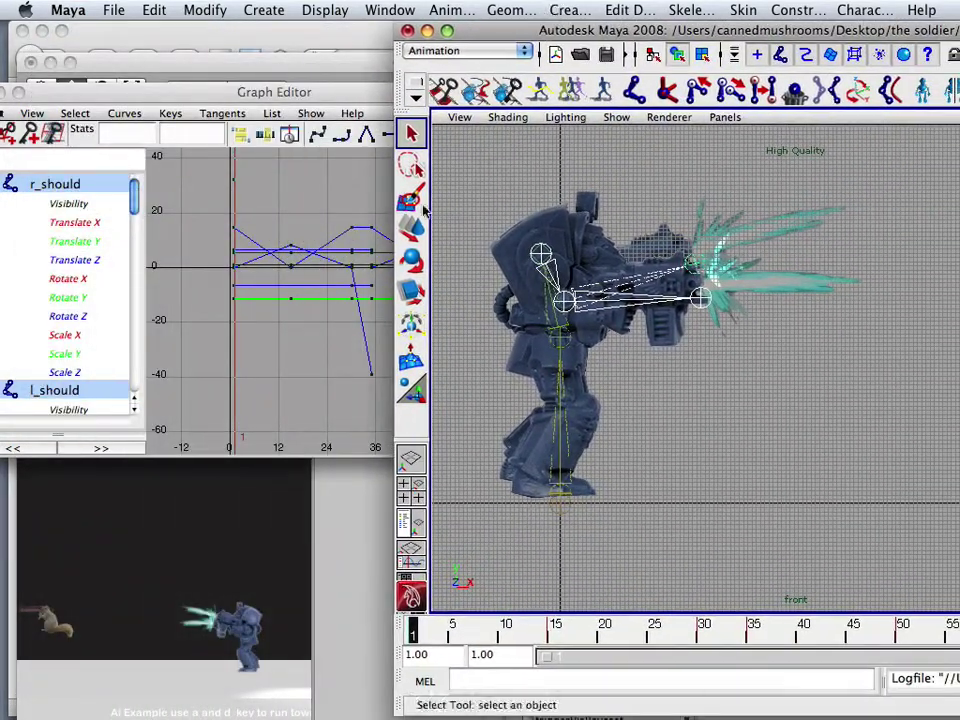
pyautogui.moveTo(305, 97); pyautogui.dragTo(205, 50)
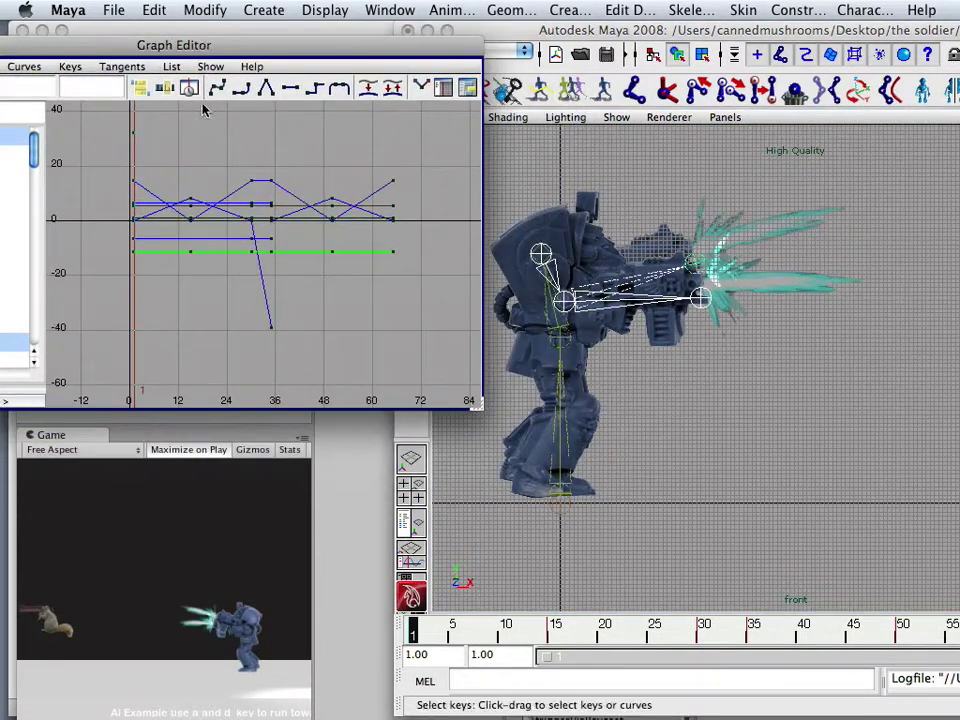
pyautogui.moveTo(143, 388)
pyautogui.mouseDown()
pyautogui.moveTo(273, 378)
pyautogui.moveTo(141, 385)
pyautogui.mouseUp()
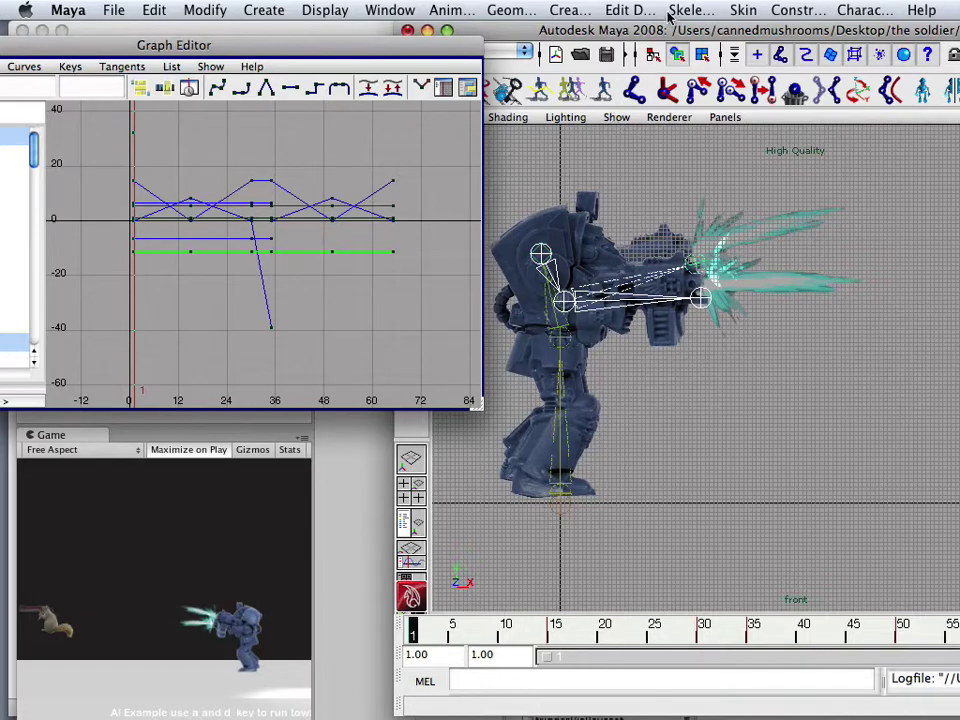
pyautogui.moveTo(668, 30); pyautogui.dragTo(362, 446)
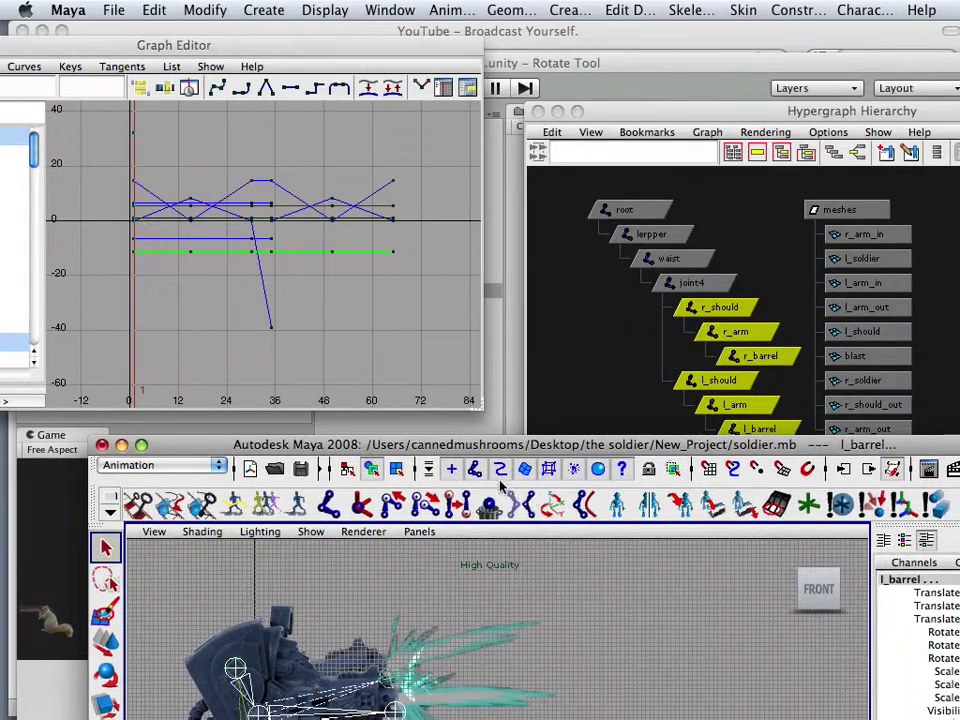
pyautogui.moveTo(404, 446); pyautogui.dragTo(654, 80)
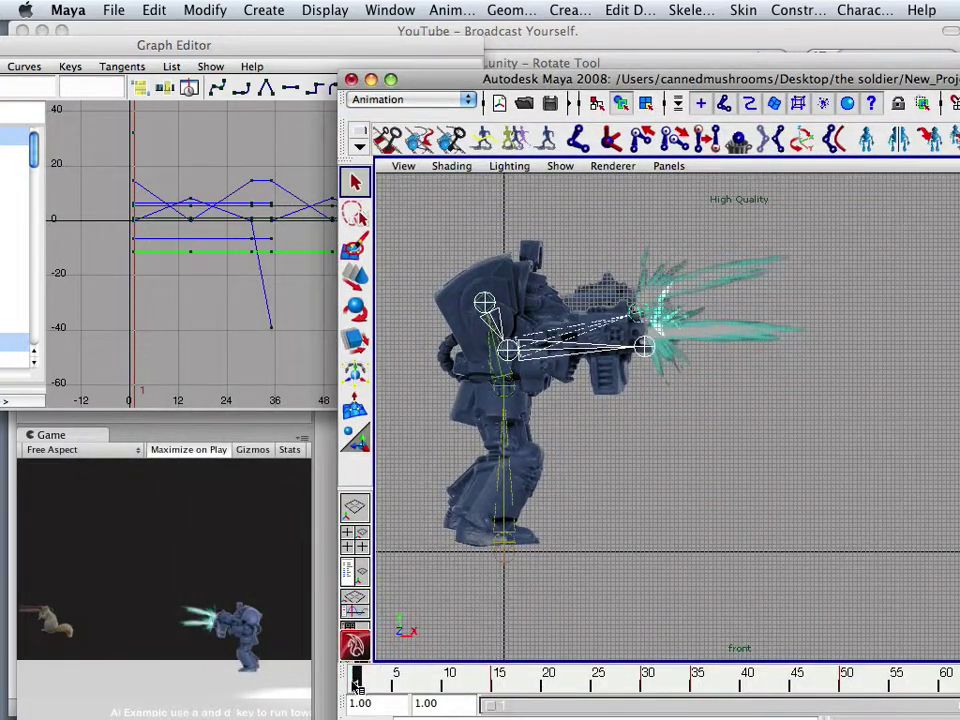
# Step: Key all channels of the selected arm joints at frames 1, 15, 30, 35, 50 and 65, and return to frame 1
pyautogui.moveTo(368, 688); pyautogui.dragTo(846, 686)
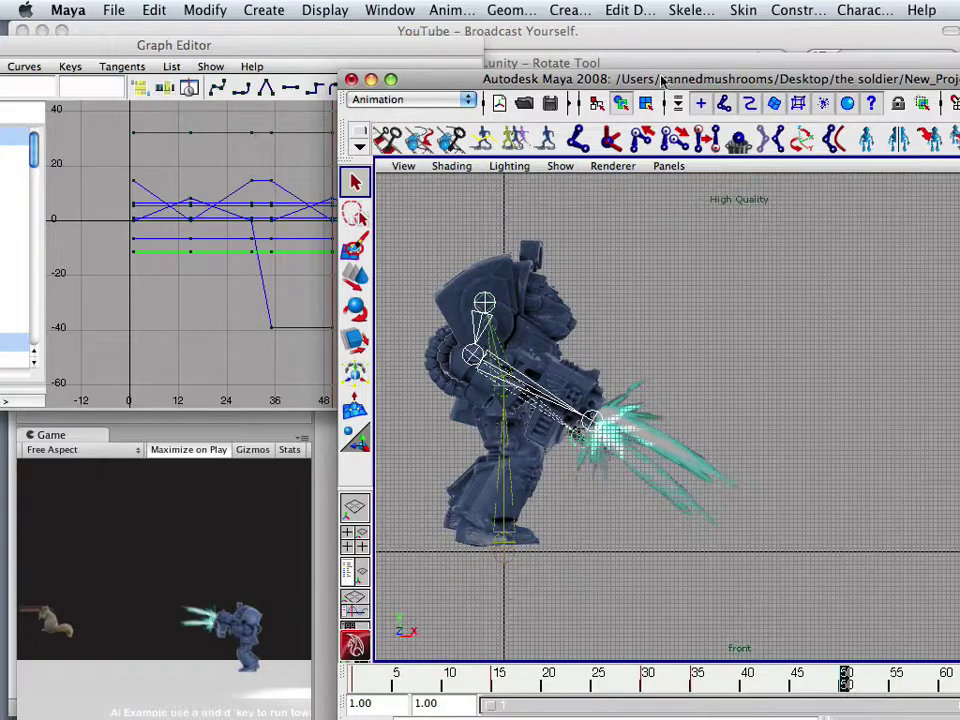
pyautogui.moveTo(666, 88); pyautogui.dragTo(421, 82)
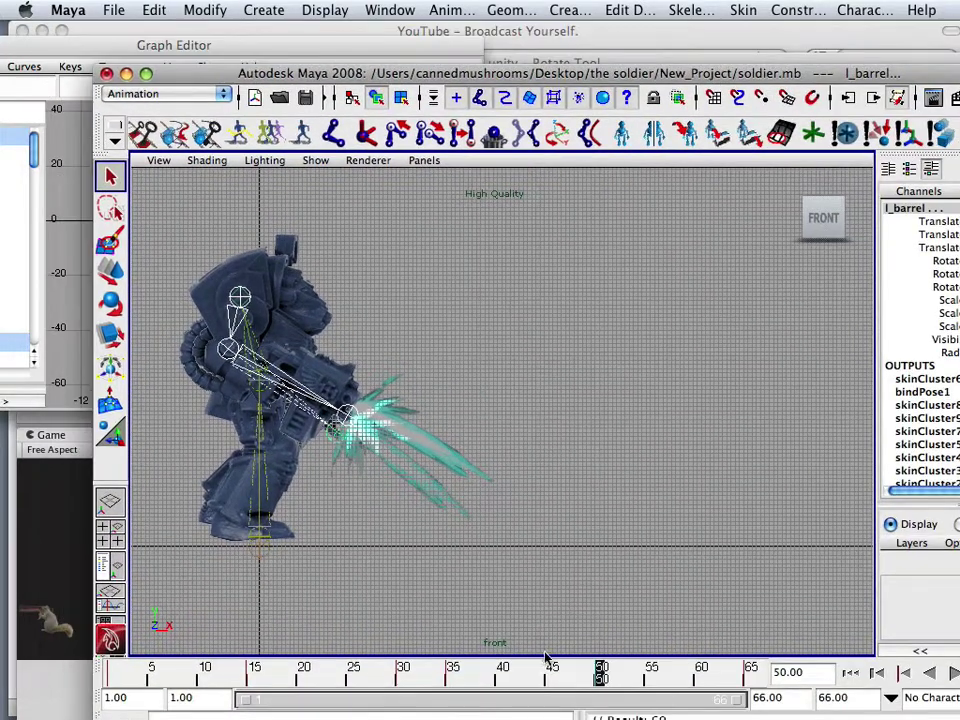
pyautogui.moveTo(603, 677); pyautogui.dragTo(752, 677)
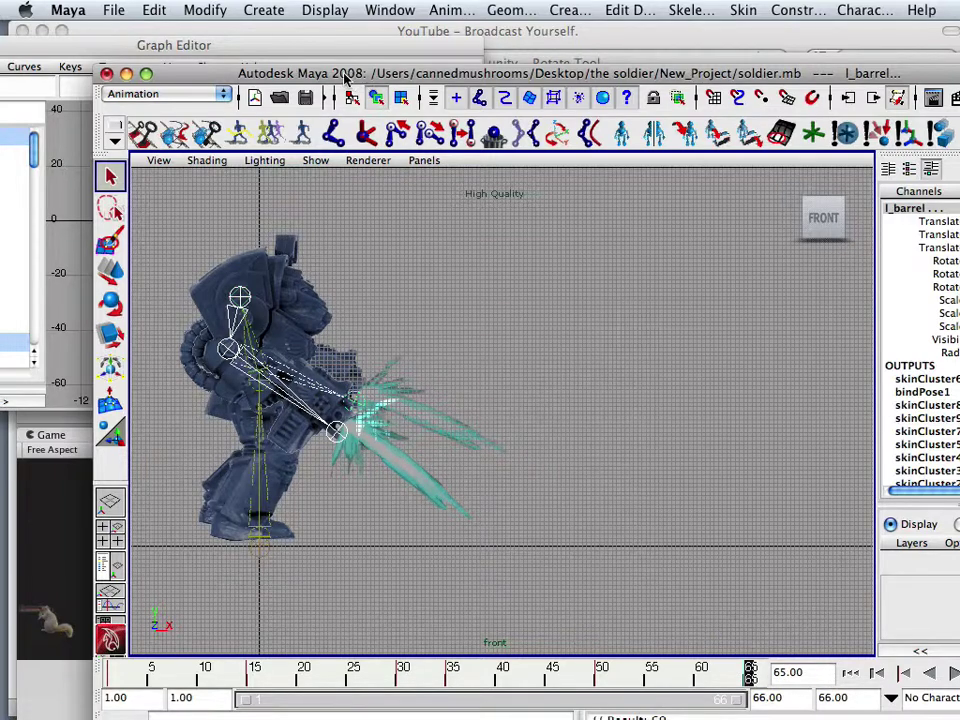
pyautogui.moveTo(345, 78); pyautogui.dragTo(688, 106)
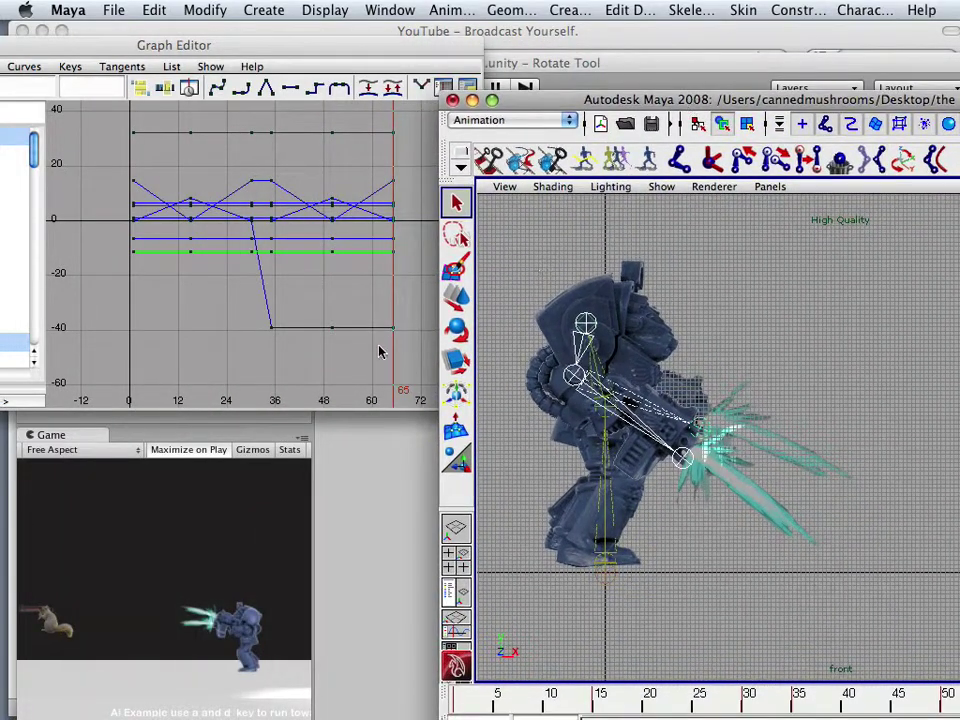
pyautogui.click(459, 704)
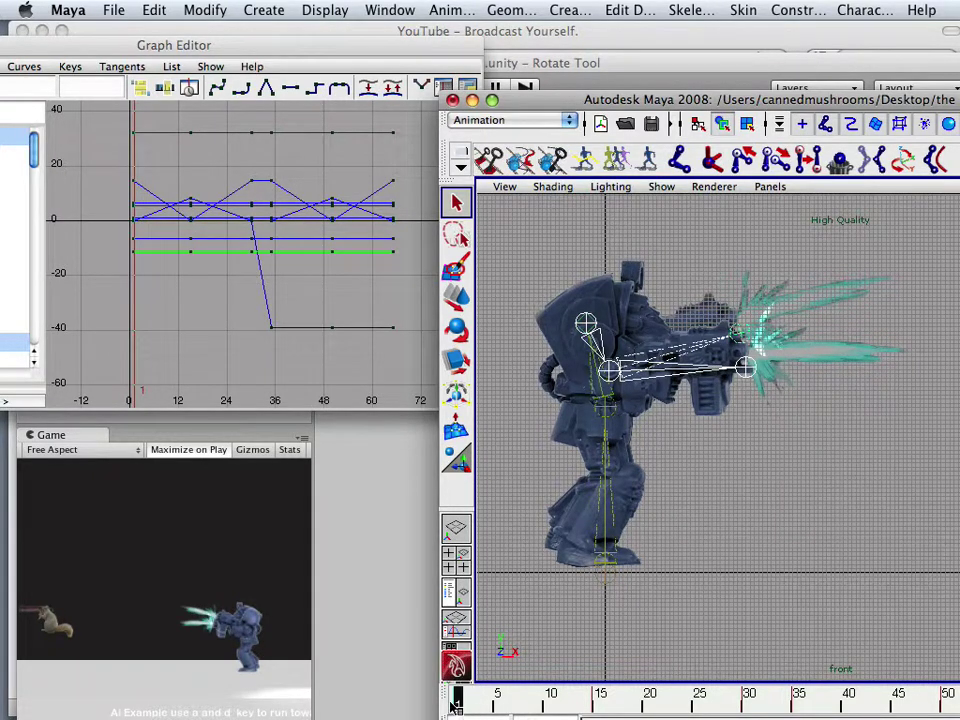
# Step: Select the arm joints' keys at frame 35 in the Graph Editor and confirm 35 as their frame value
pyautogui.moveTo(404, 113); pyautogui.dragTo(101, 379)
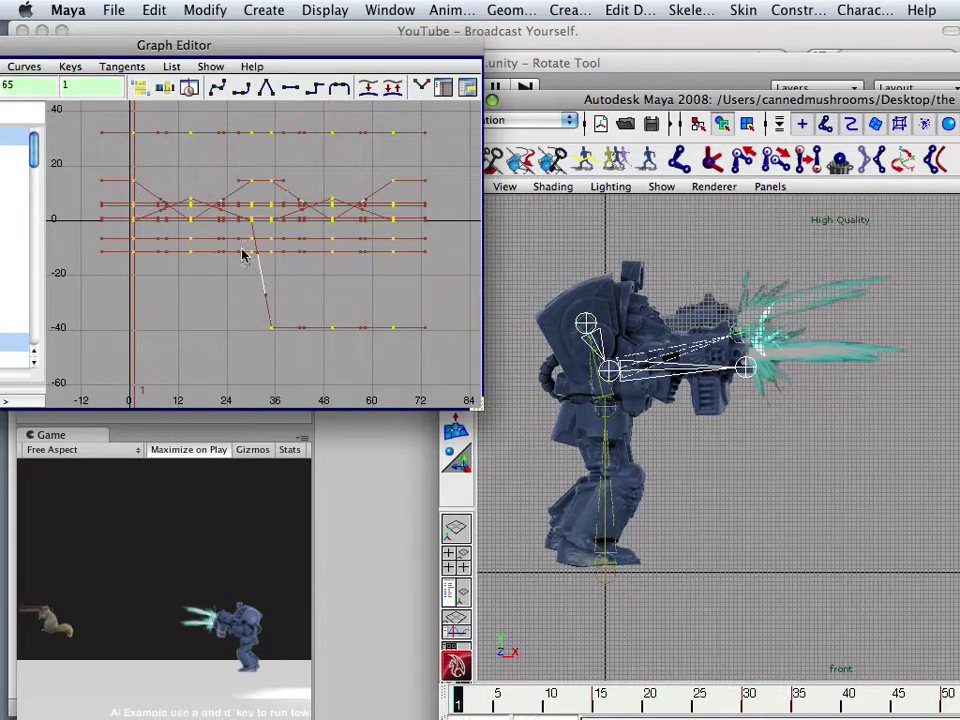
pyautogui.click(315, 273)
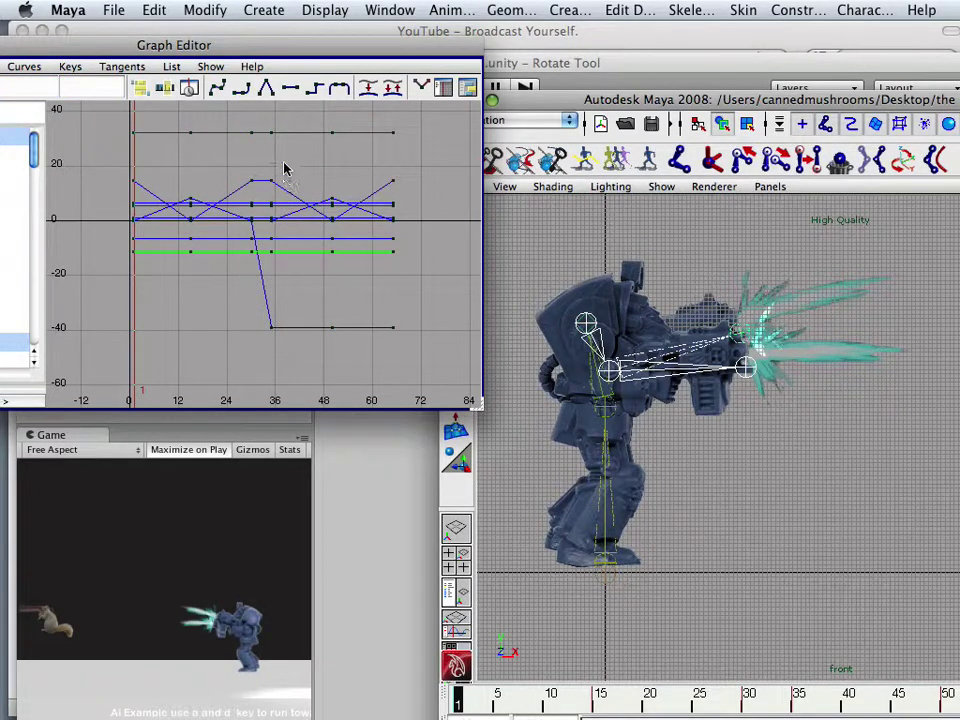
pyautogui.moveTo(186, 50); pyautogui.dragTo(373, 85)
pyautogui.moveTo(467, 150); pyautogui.dragTo(459, 434)
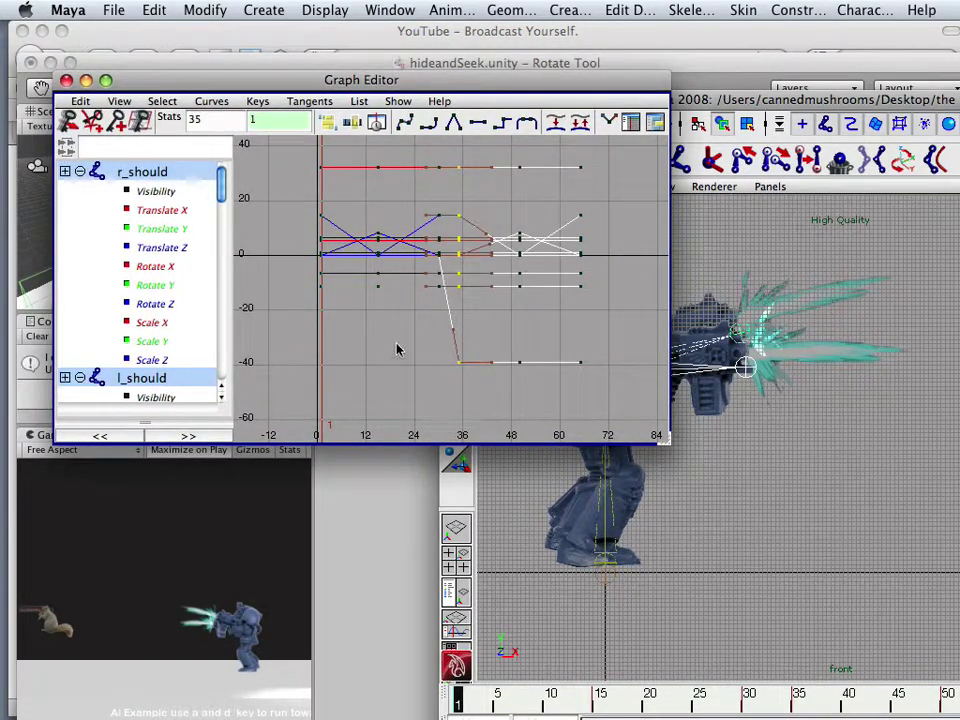
pyautogui.moveTo(472, 158); pyautogui.dragTo(432, 368)
pyautogui.moveTo(218, 122); pyautogui.dragTo(178, 124)
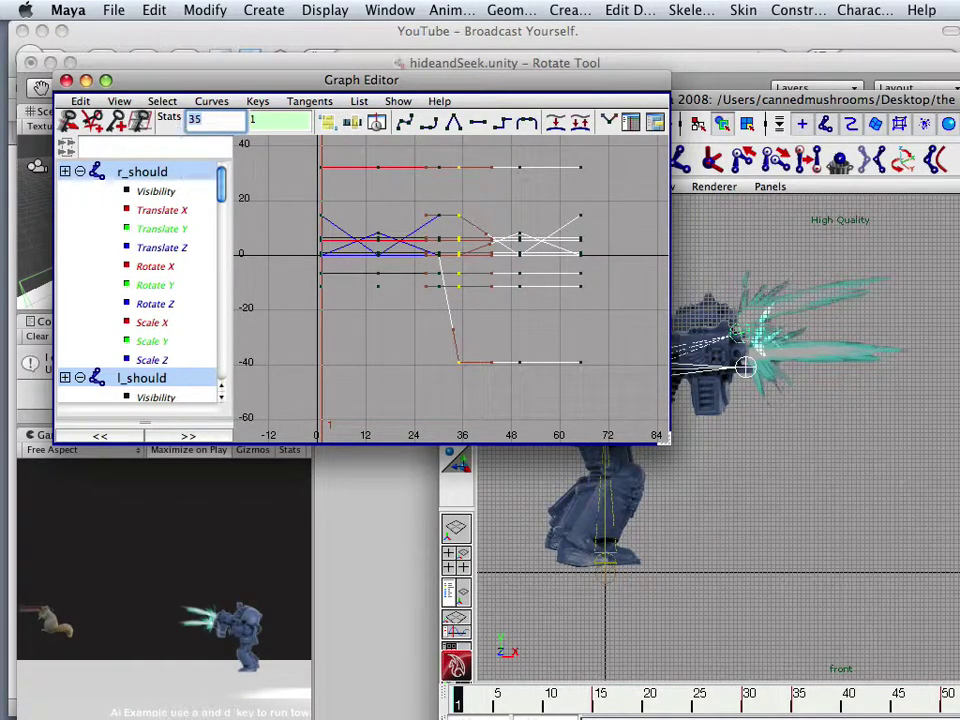
pyautogui.press('Return')
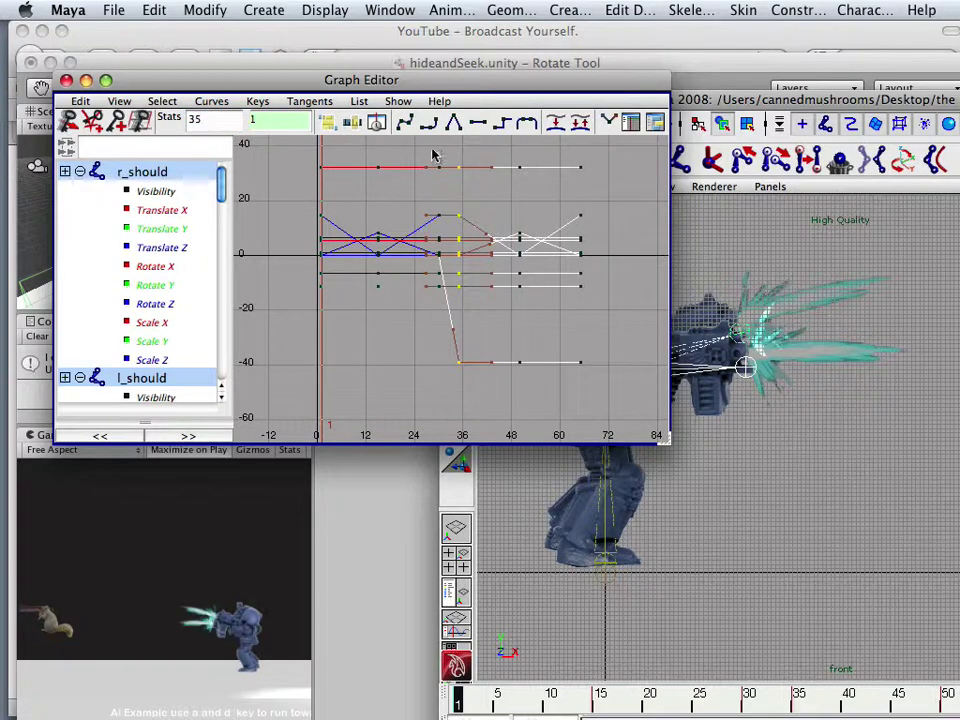
# Step: Select the arm joints' keys at frame 50 and those at frame 65, confirming 65 as the last keys' frame value
pyautogui.moveTo(515, 163); pyautogui.dragTo(535, 440)
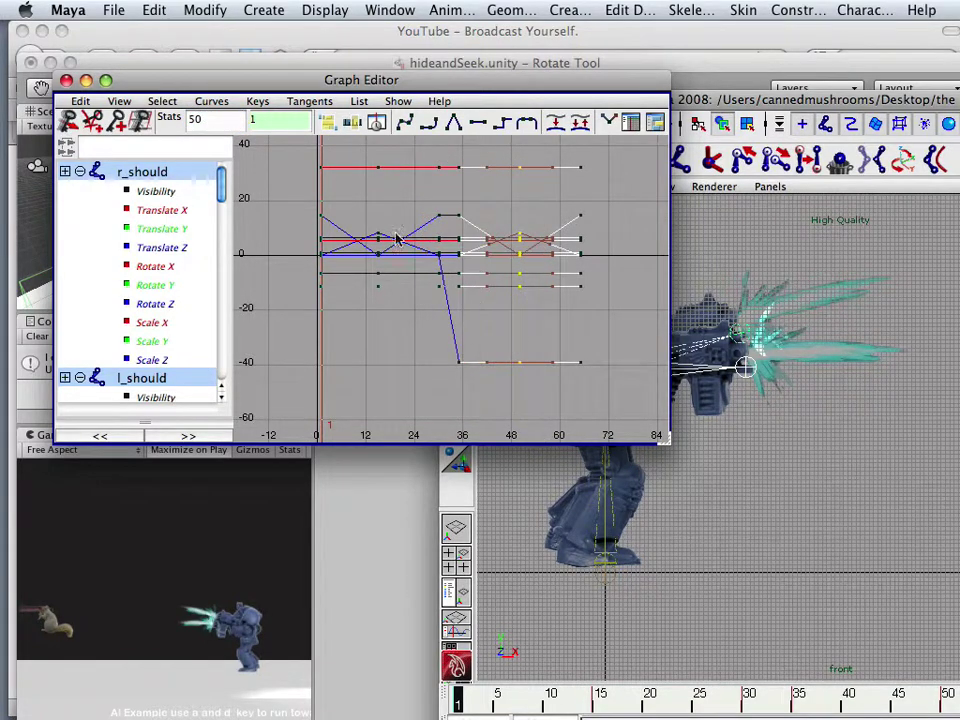
pyautogui.moveTo(575, 151); pyautogui.dragTo(609, 403)
pyautogui.moveTo(222, 121); pyautogui.dragTo(163, 119)
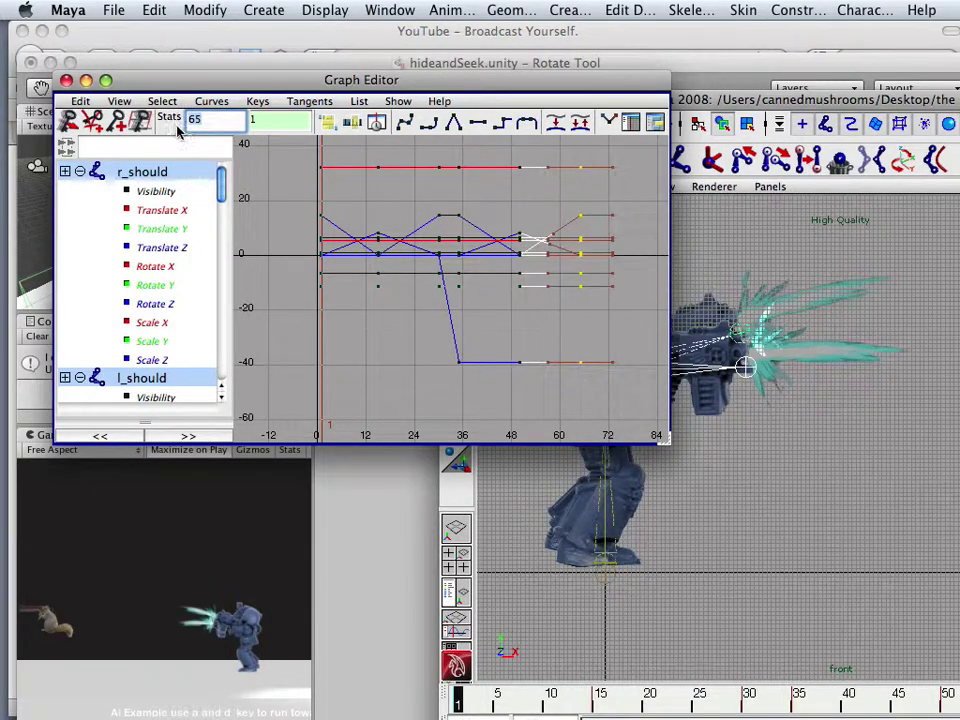
pyautogui.press('Return')
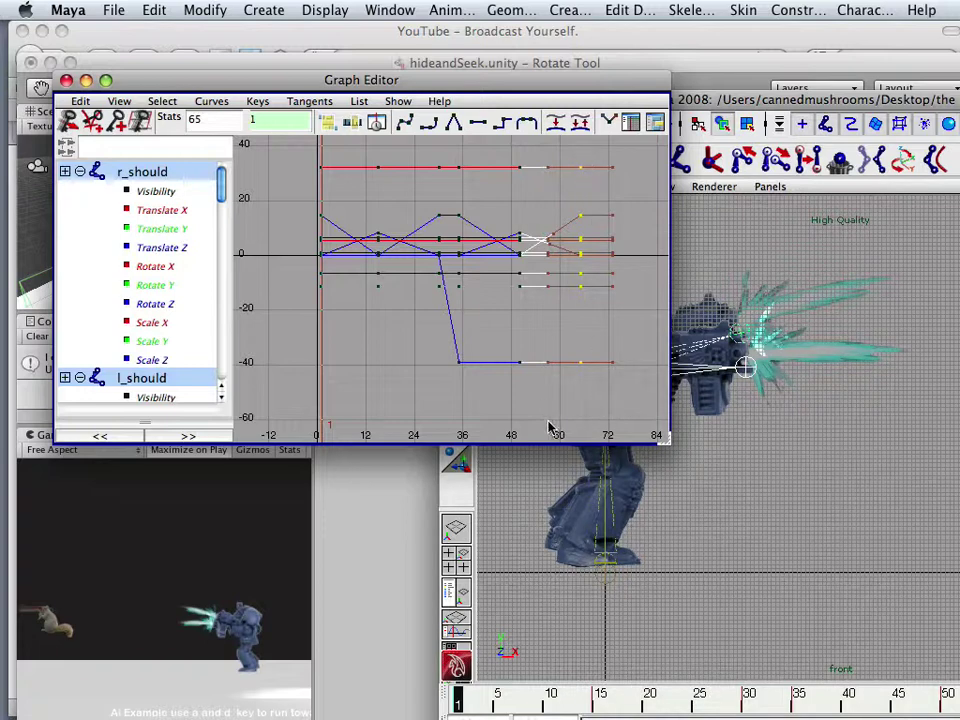
# Step: Export the soldier in FBX format with the Unity preset, replacing soldier.fbx in the soldier folder
pyautogui.click(113, 9)
pyautogui.press('Right')
pyautogui.press('Right')
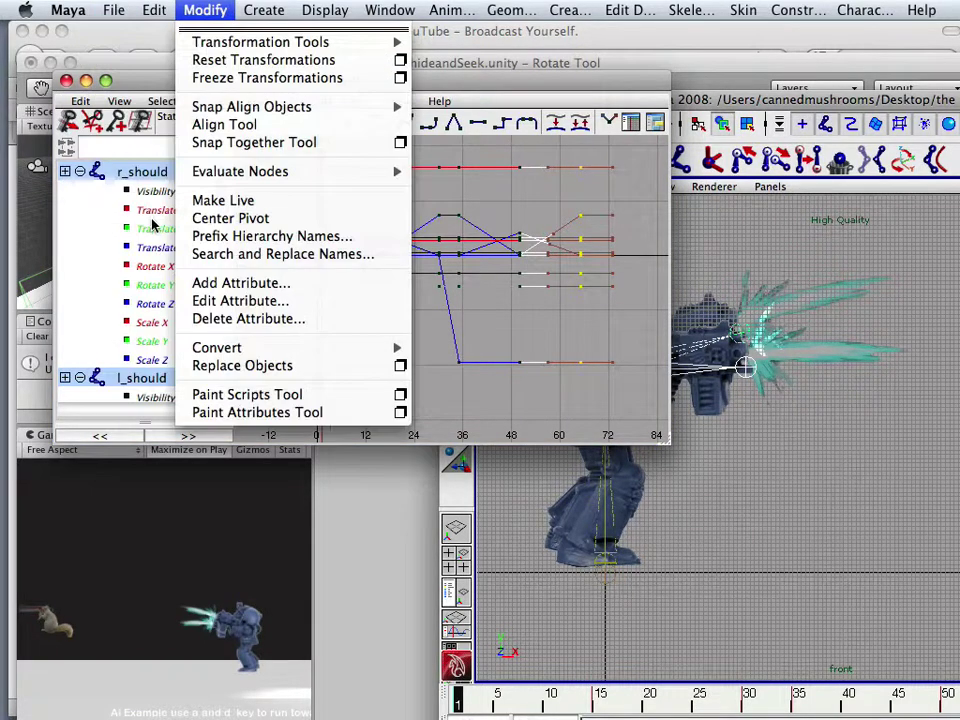
pyautogui.moveTo(100, 10)
pyautogui.click(135, 197)
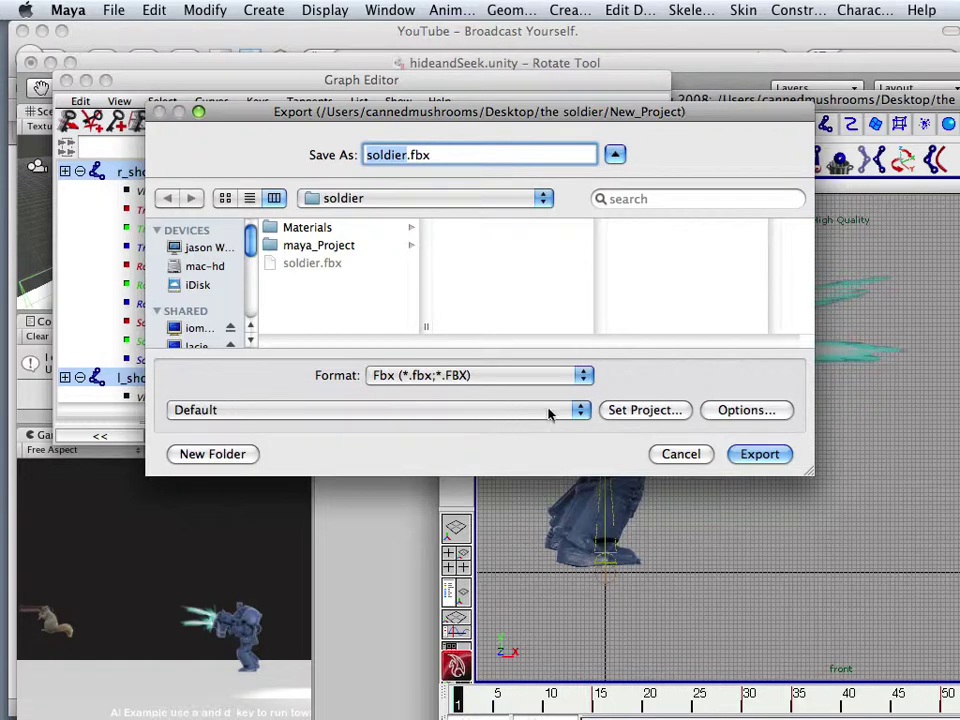
pyautogui.click(762, 454)
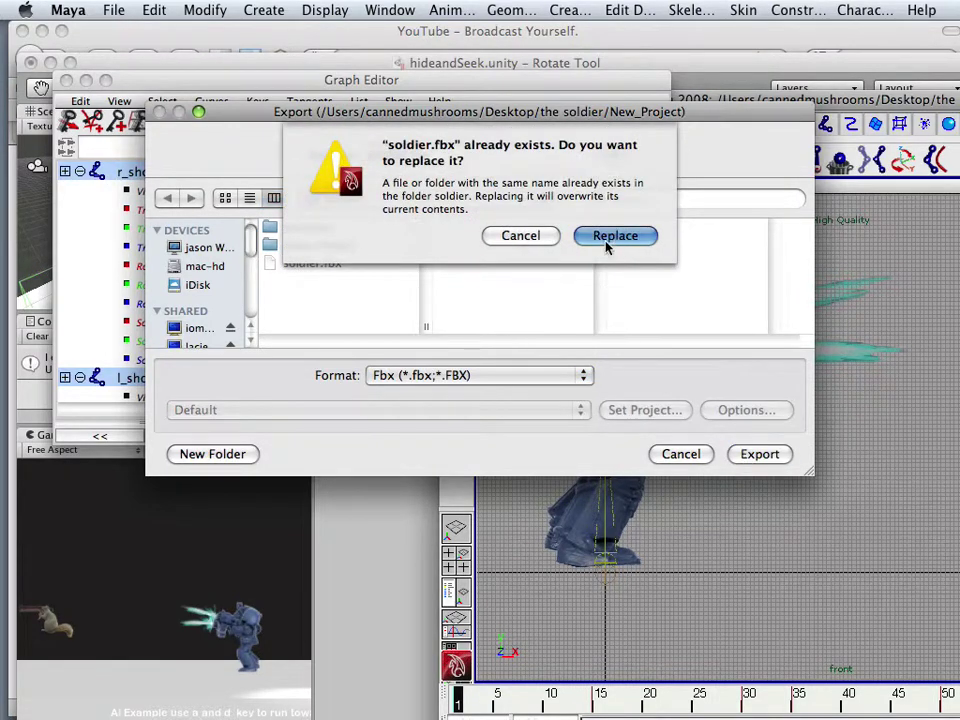
pyautogui.click(614, 236)
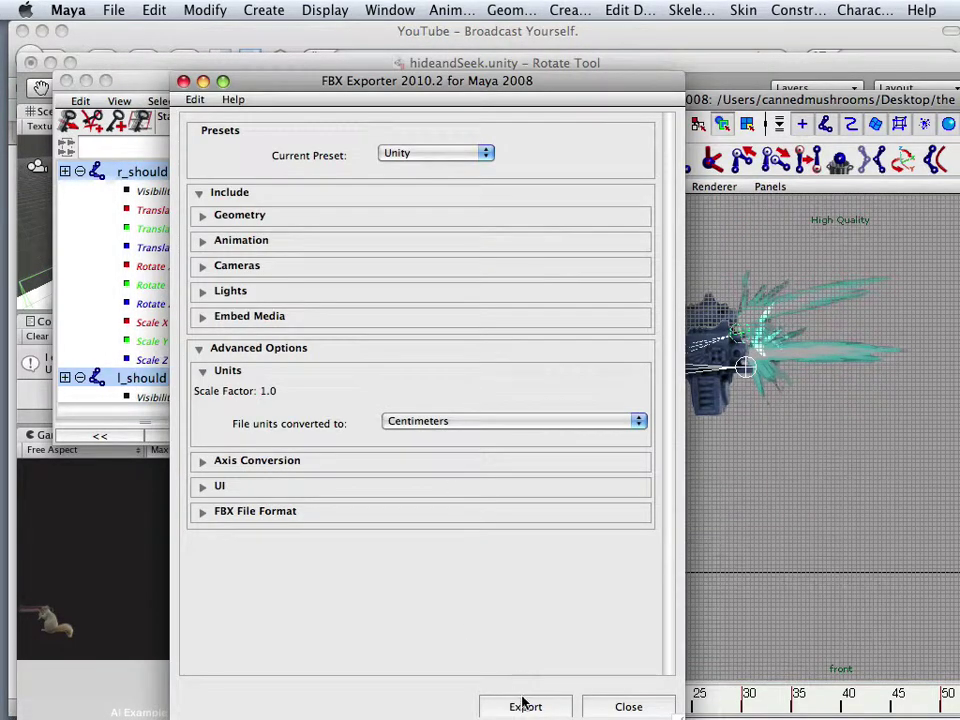
pyautogui.click(522, 705)
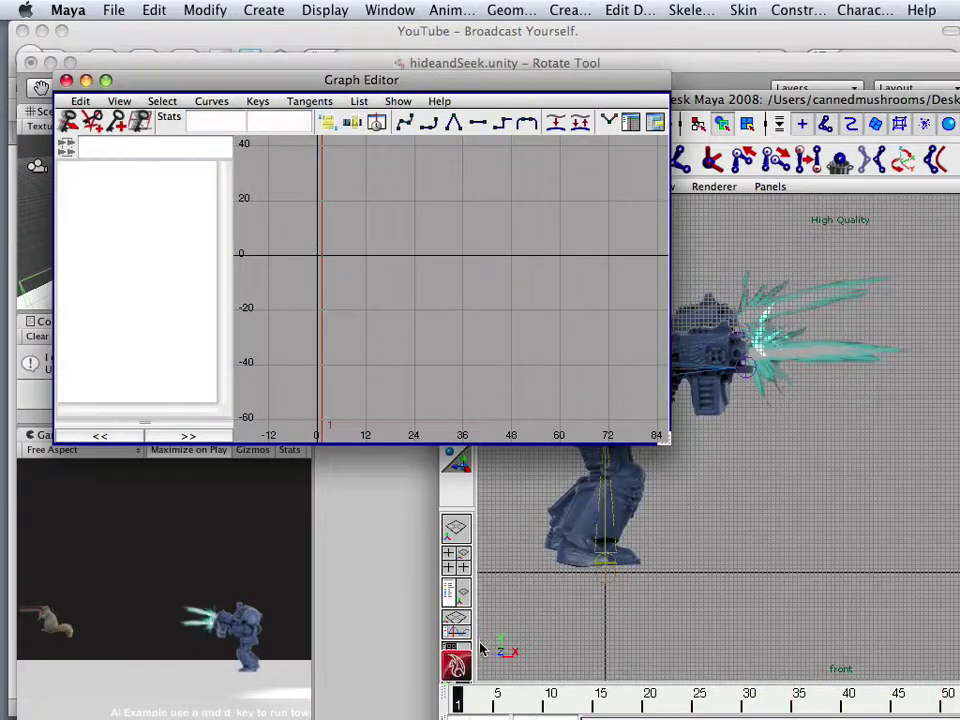
# Step: Switch to Unity and play-test the game, running the squirrel towards the soldier to check the firedown animation, and stop the game
pyautogui.click(352, 610)
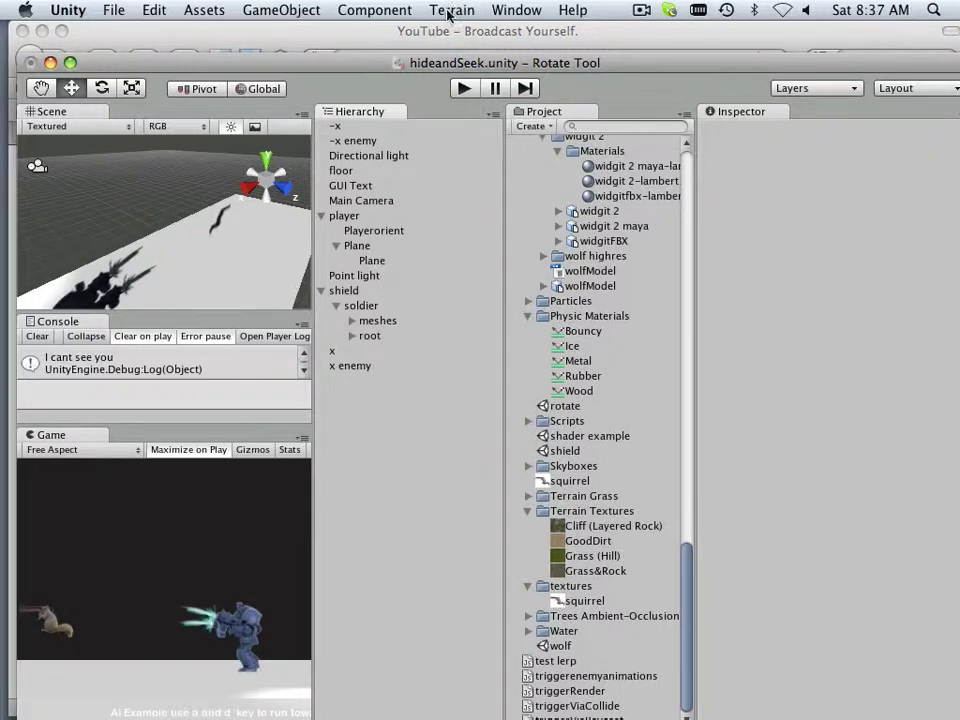
pyautogui.click(464, 88)
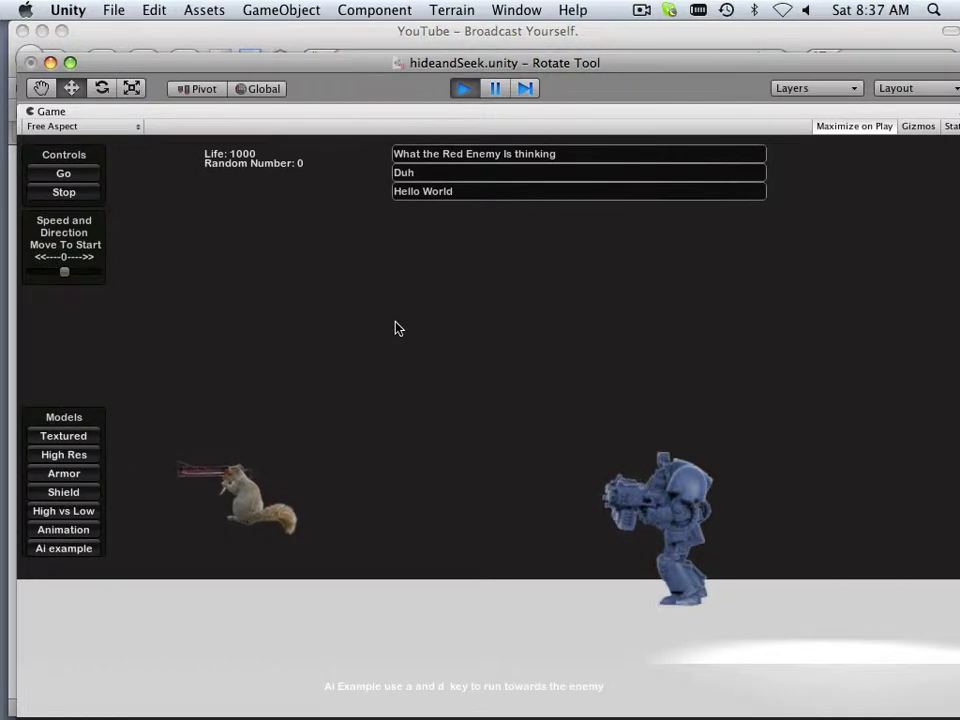
pyautogui.press('d')
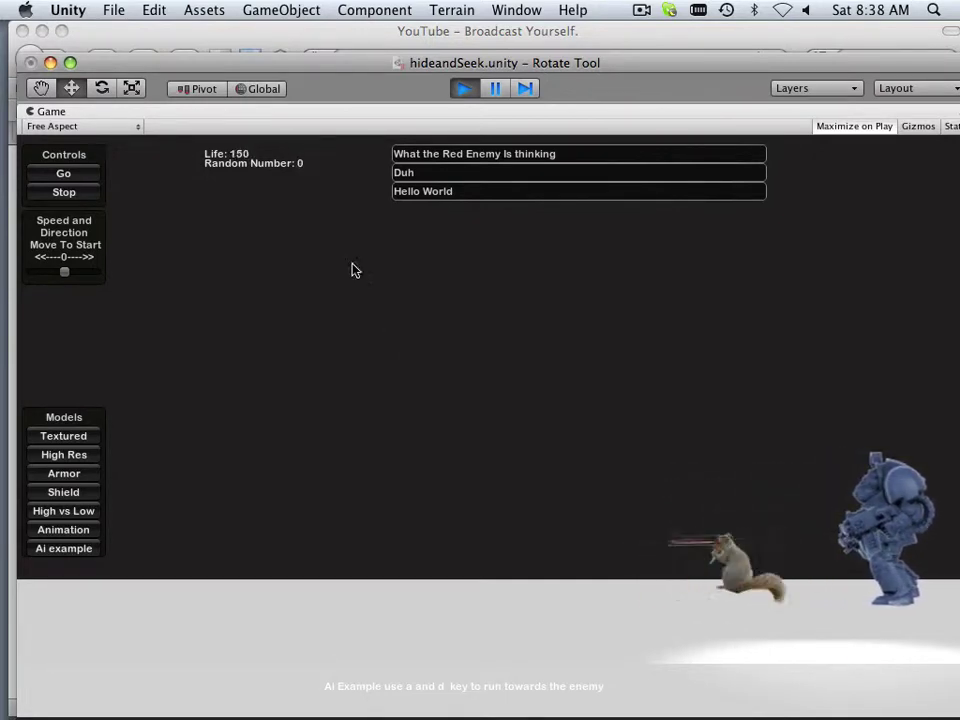
pyautogui.click(461, 92)
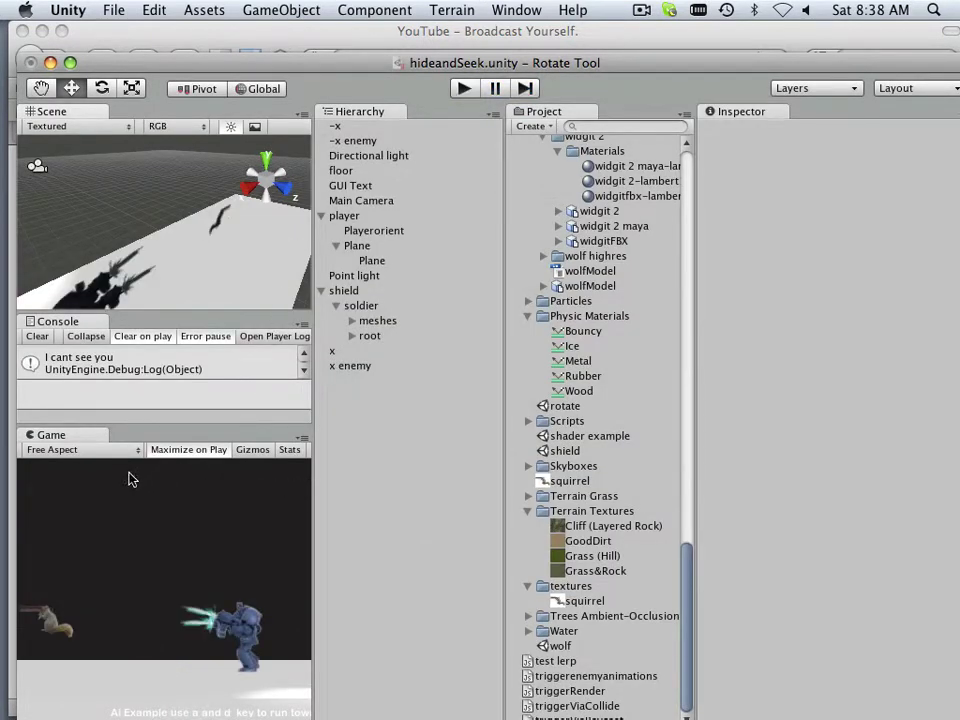